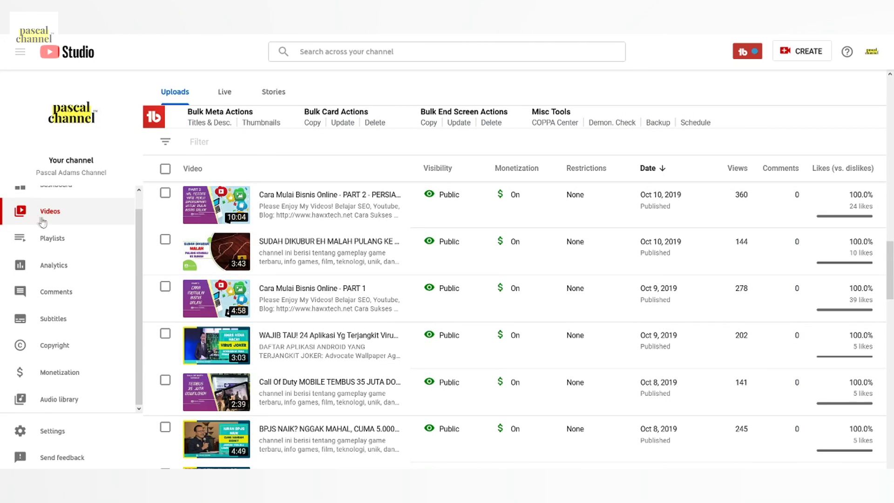
Step: Open the details of the video "Cara Mulai Bisnis Online - PART 2" and bring it up in the video editor
scroll(43, 223, up, 1)
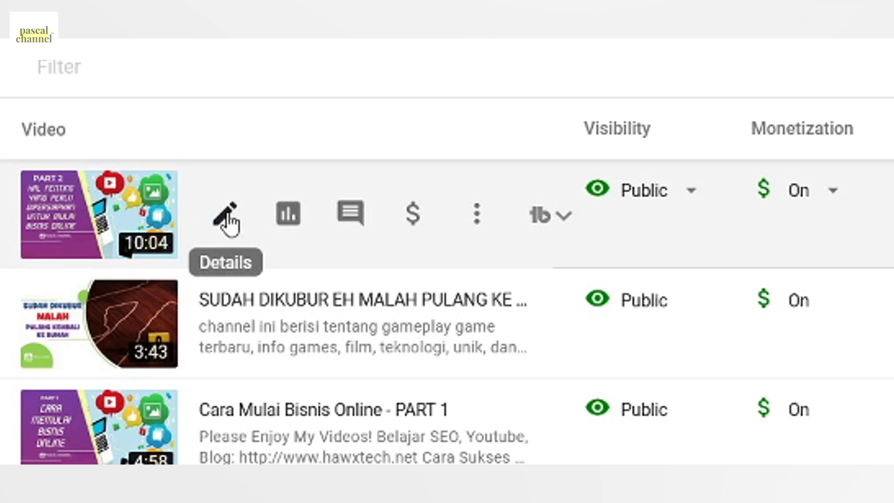
click(227, 219)
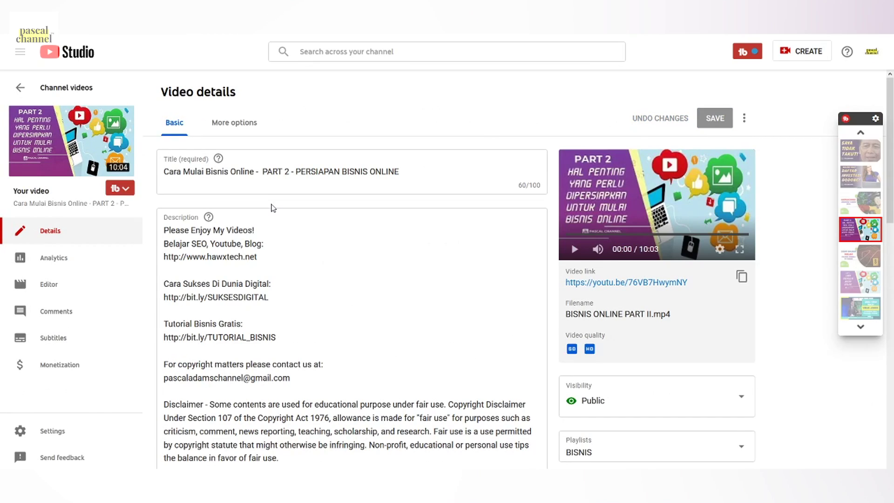
scroll(261, 224, down, 1)
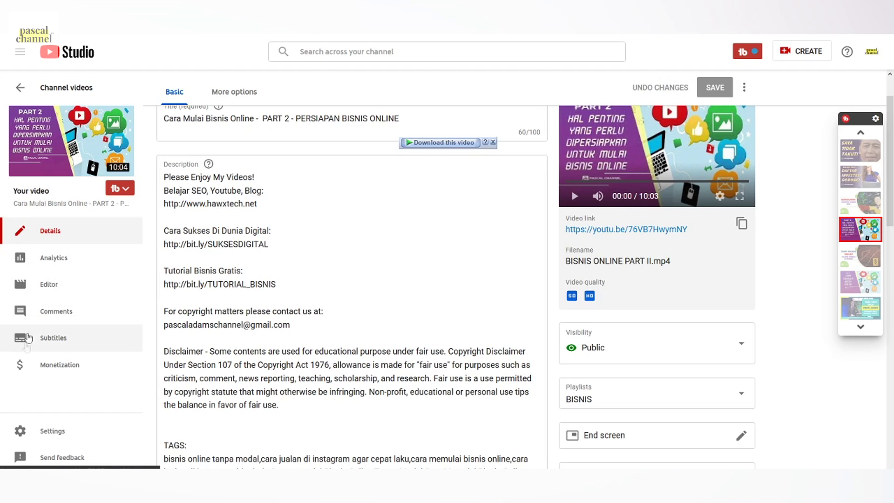
click(37, 284)
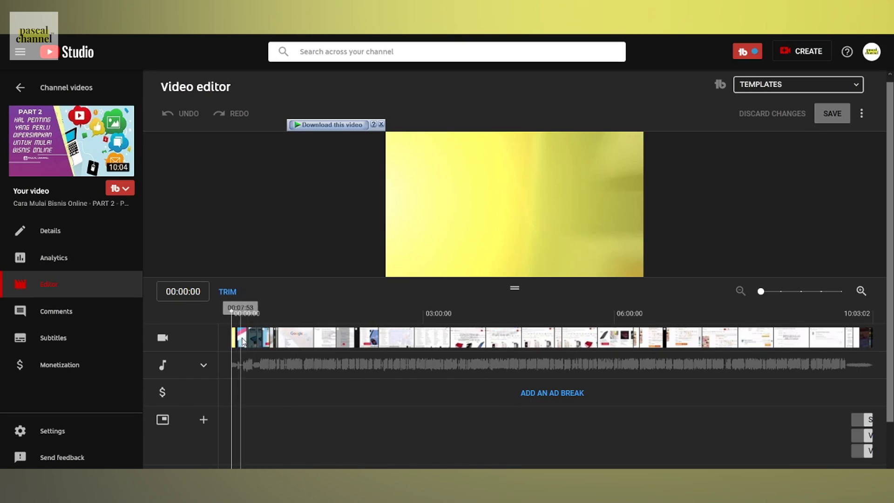
Step: Place the playhead at the start of the video and add an ad break at 00:00
click(248, 317)
click(234, 317)
click(232, 316)
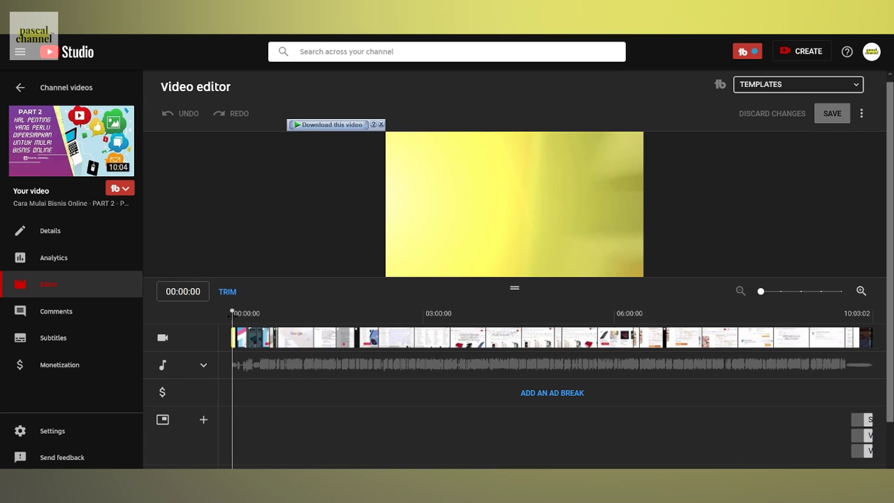
click(230, 316)
click(544, 395)
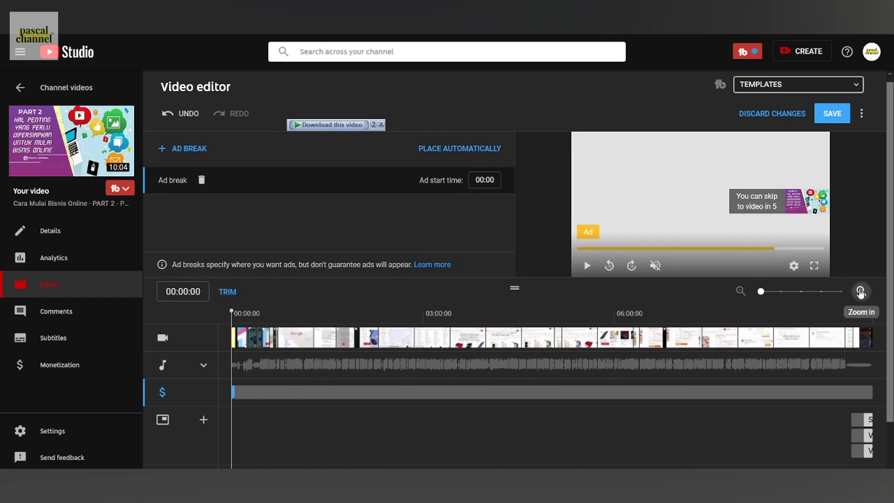
Step: Add ad breaks at 01:00 and 02:00 on the video's timeline
click(861, 292)
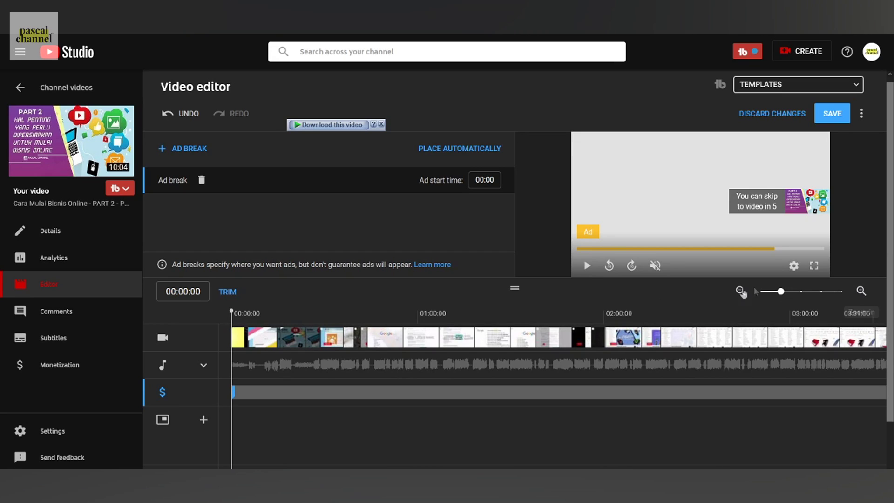
click(418, 322)
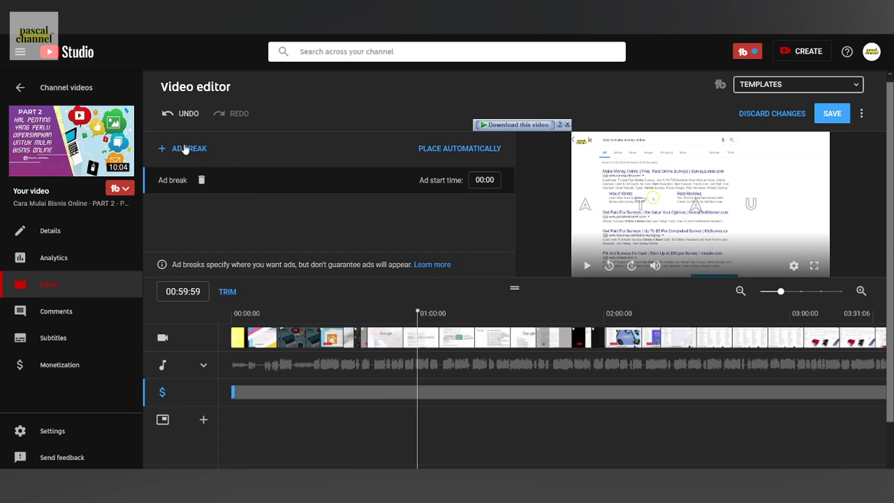
mouse_move(417, 313)
mouse_down()
mouse_move(429, 314)
mouse_move(417, 313)
mouse_up()
click(182, 148)
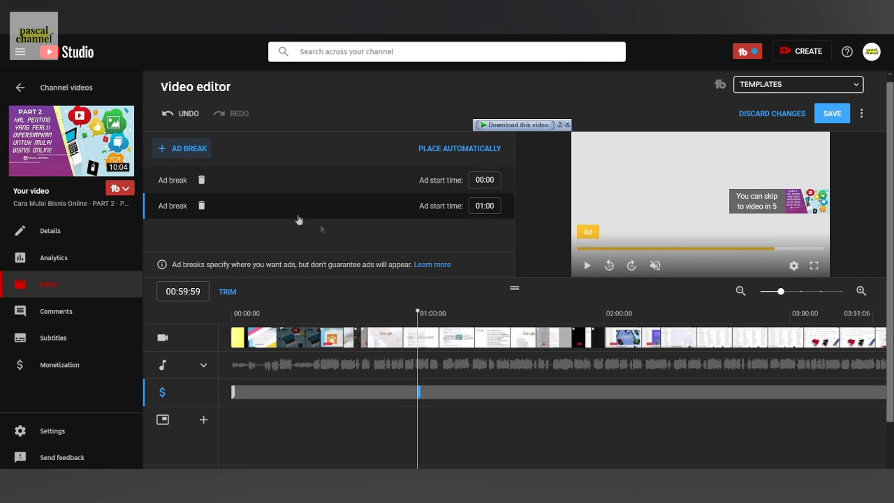
click(604, 315)
click(185, 148)
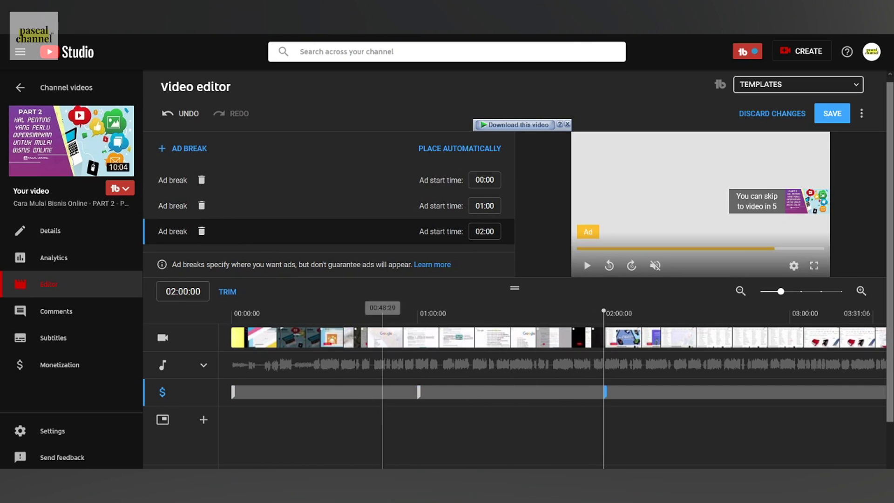
Step: Add ad breaks at 03:00 and 04:00 on the video's timeline
scroll(559, 438, down, 1)
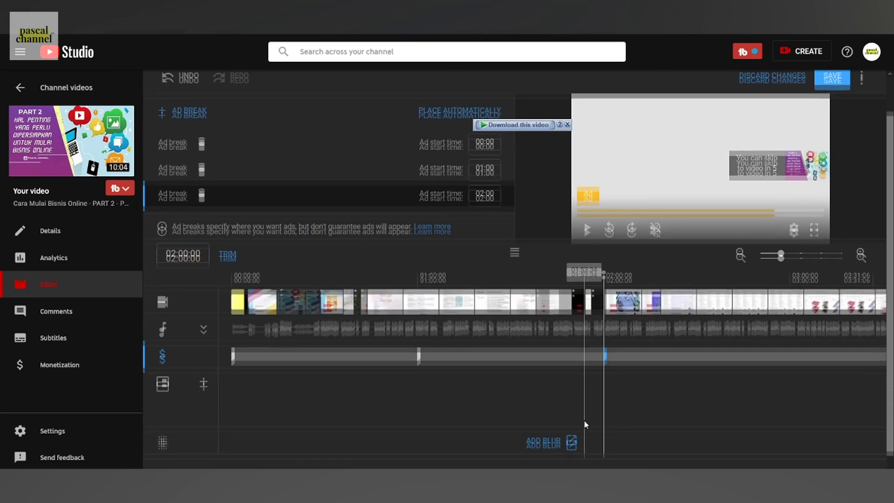
scroll(512, 316, right, 5)
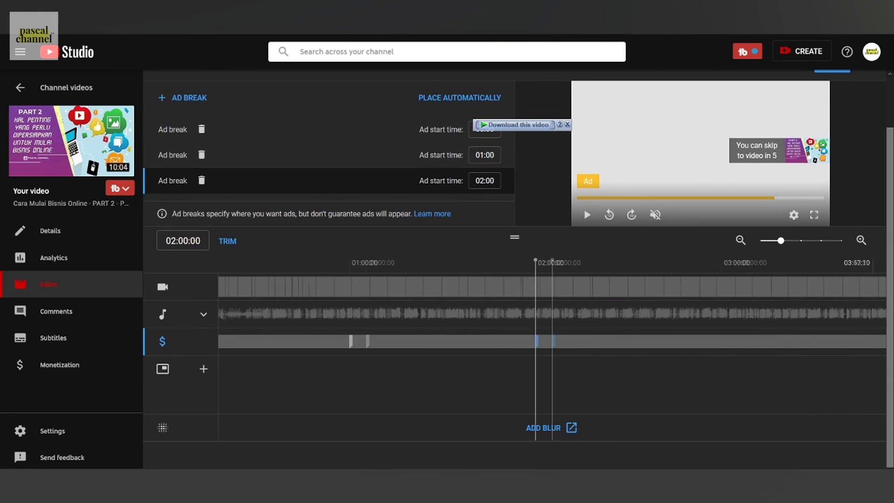
click(515, 267)
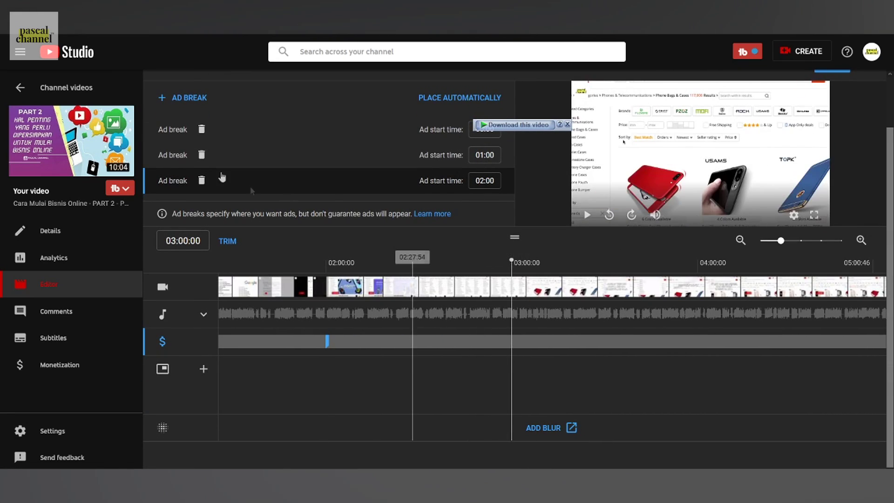
click(189, 98)
click(697, 263)
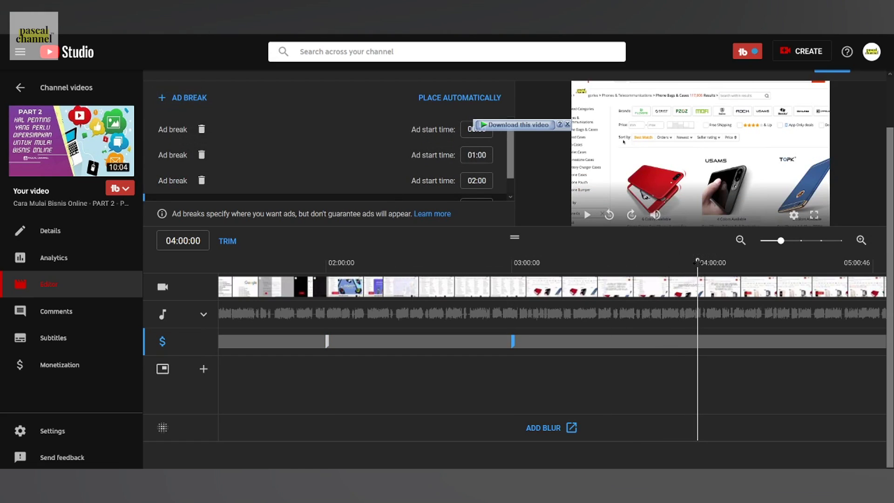
click(189, 98)
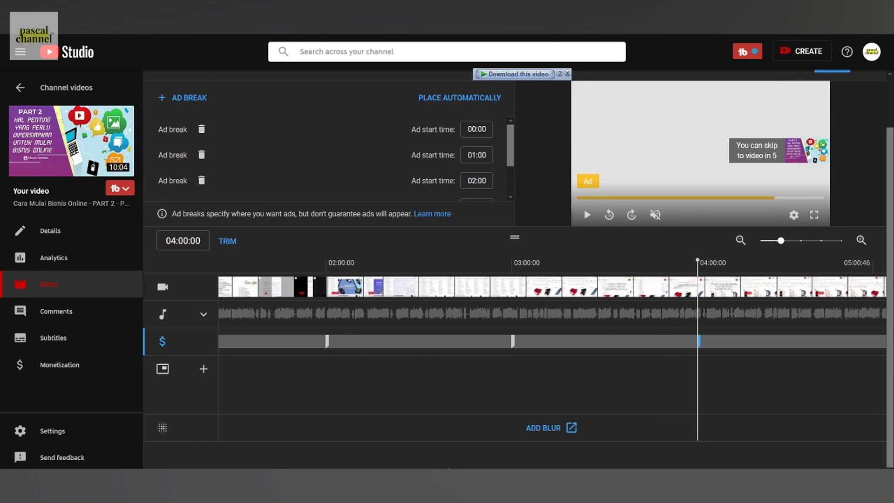
Step: Position the playhead at 05:00:00 and add an ad break there
scroll(448, 466, right, 7)
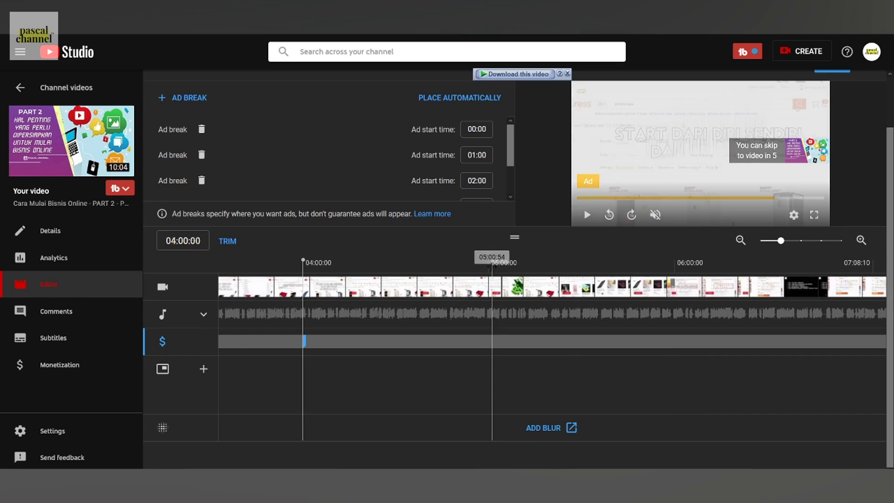
click(493, 270)
click(489, 267)
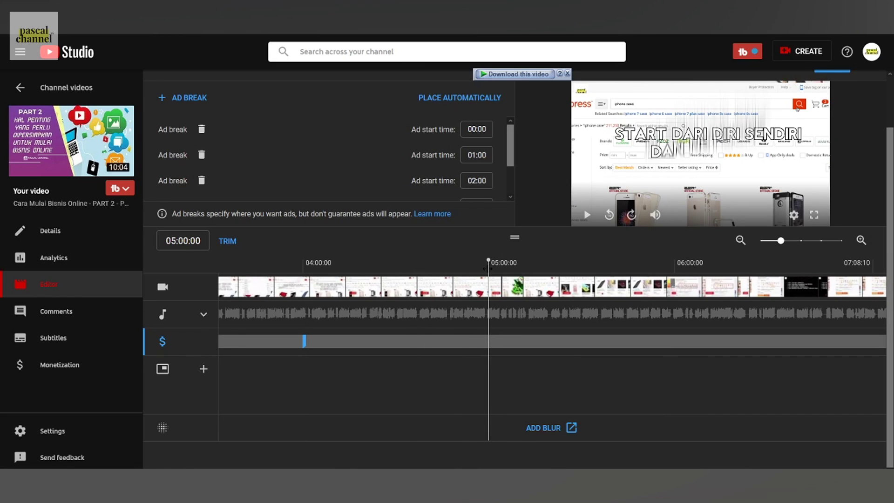
click(191, 99)
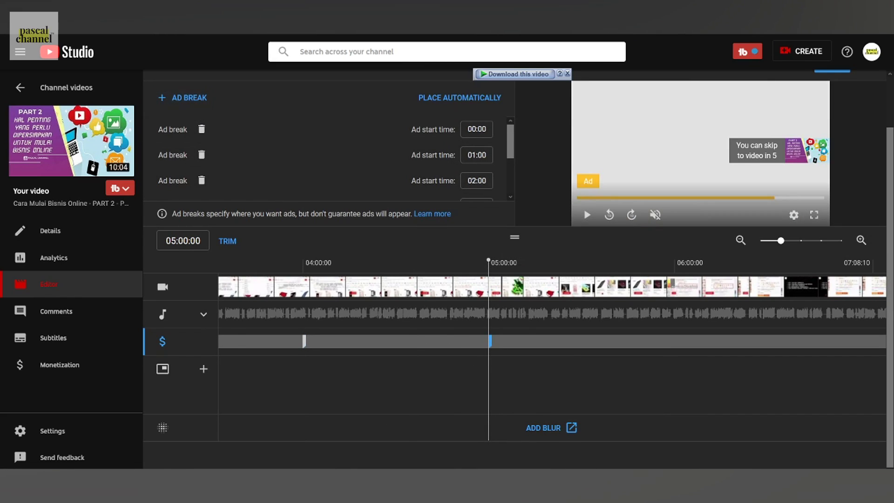
Step: Position the playhead at 07:00:00 and add an ad break there
scroll(578, 467, right, 4)
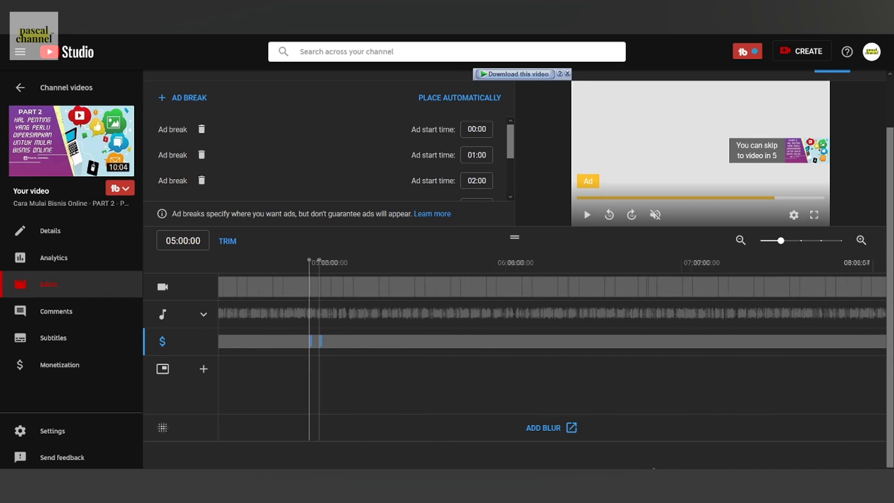
drag(656, 468, 672, 468)
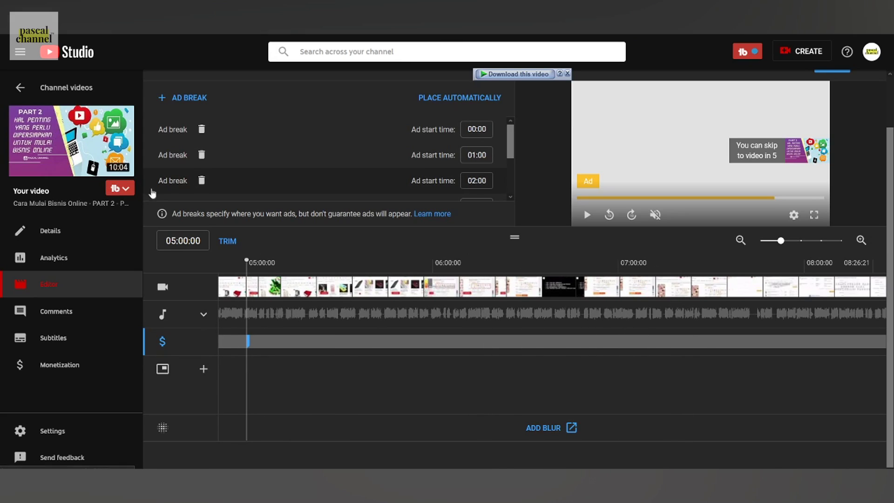
click(618, 265)
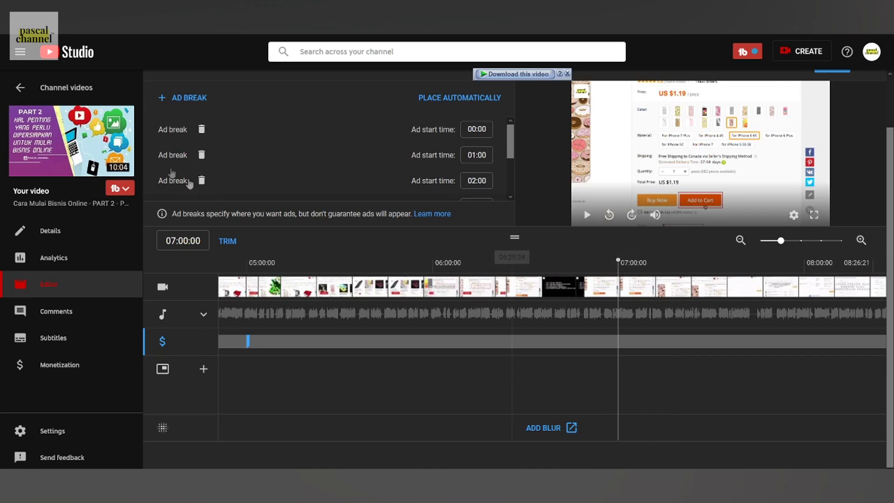
click(185, 99)
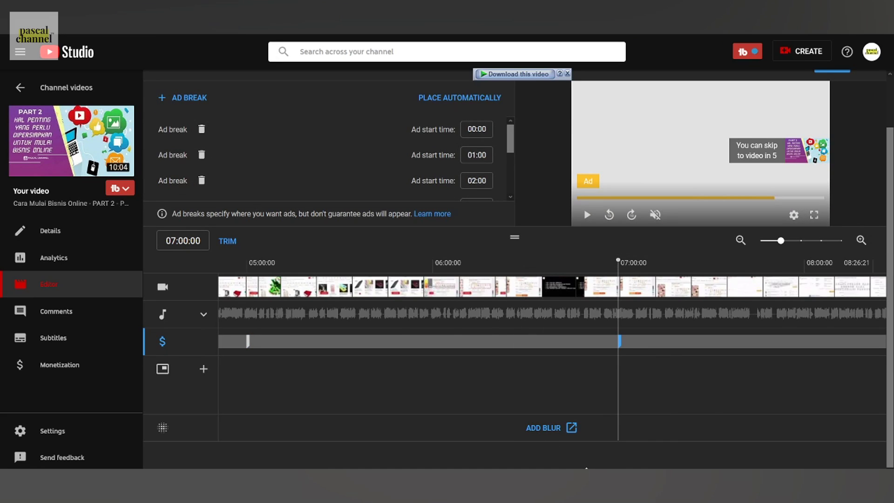
Step: Position the playhead at 09:00:00 and add an ad break there
scroll(613, 373, left, 5)
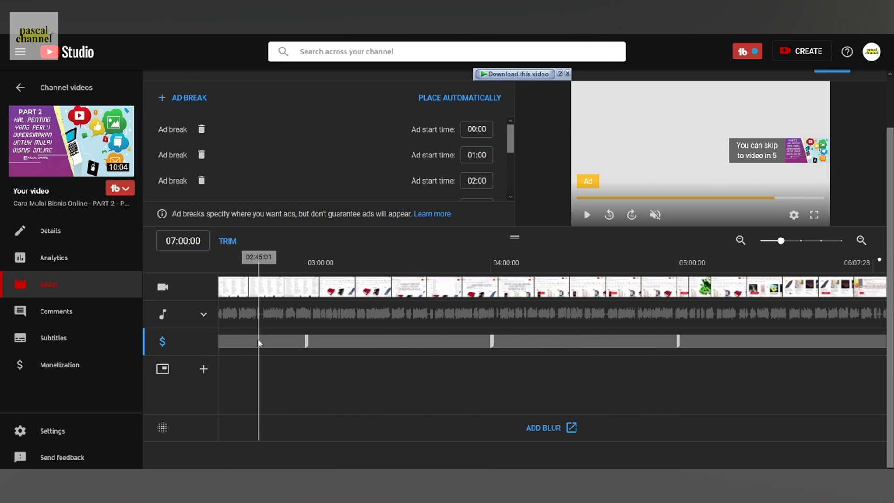
click(677, 325)
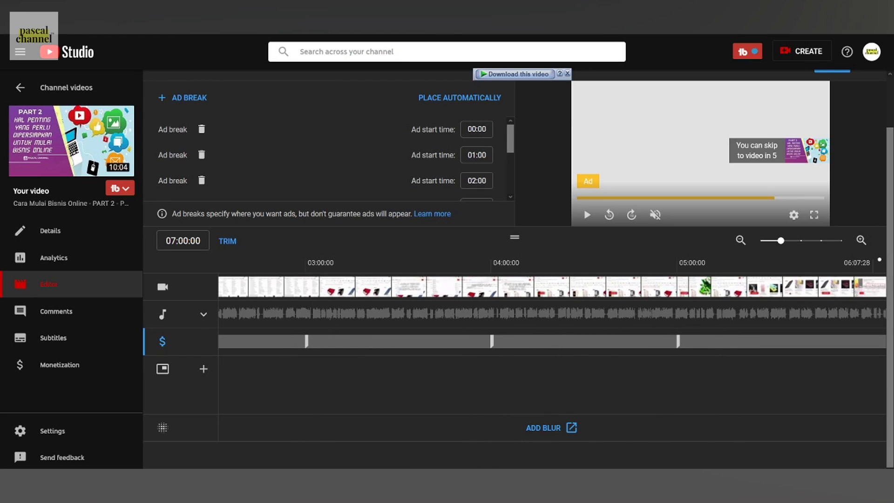
scroll(550, 312, right, 8)
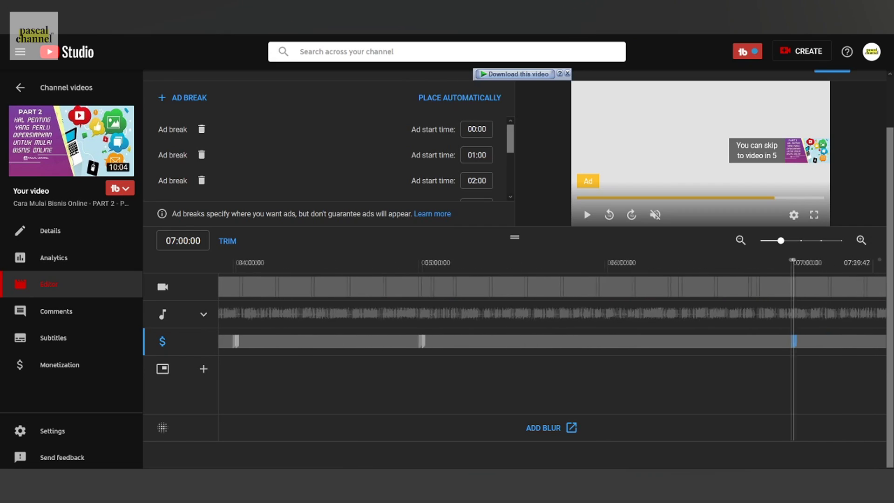
scroll(544, 312, right, 8)
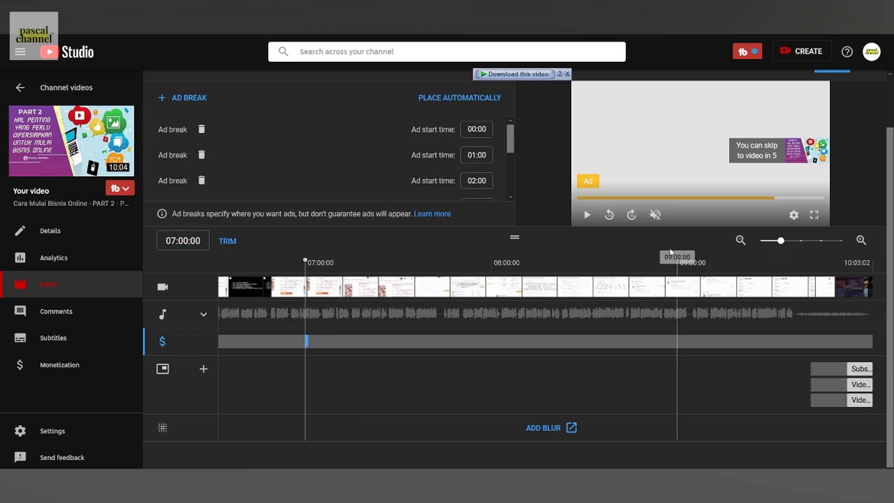
click(677, 263)
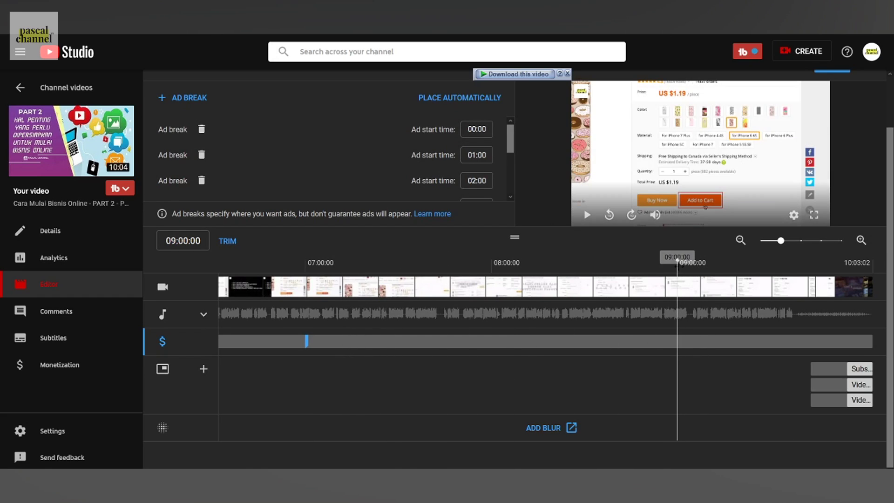
click(177, 98)
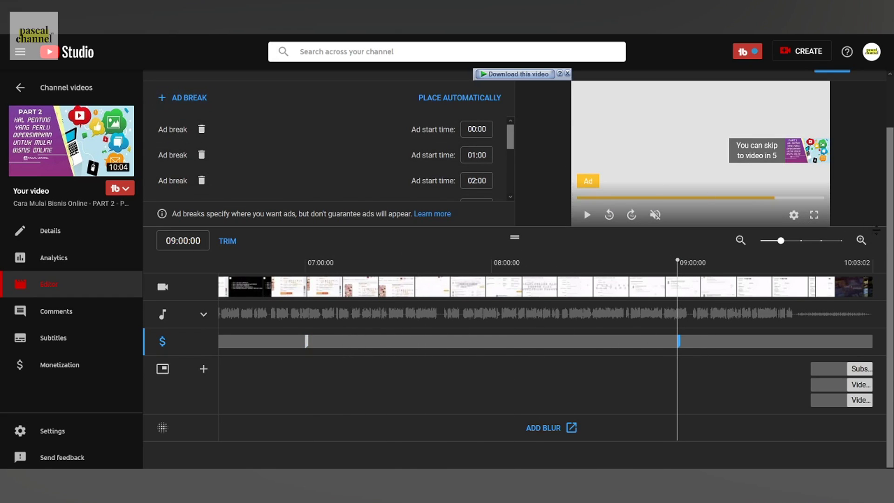
Step: Add an ad break at the very end of the video, at 10:03:02, and save the edits
click(873, 263)
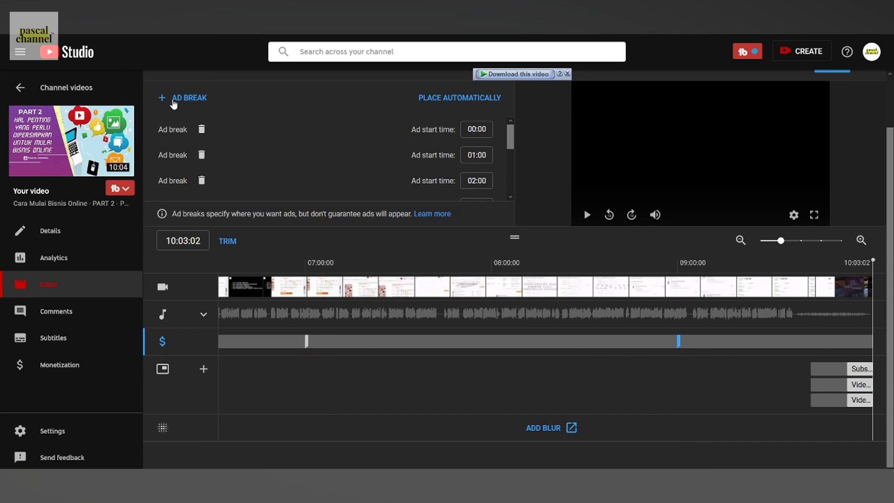
click(173, 99)
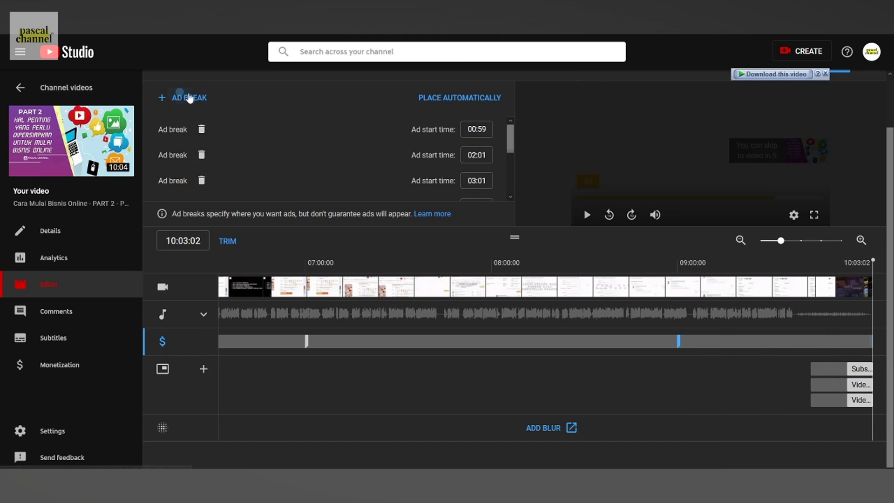
scroll(362, 159, up, 2)
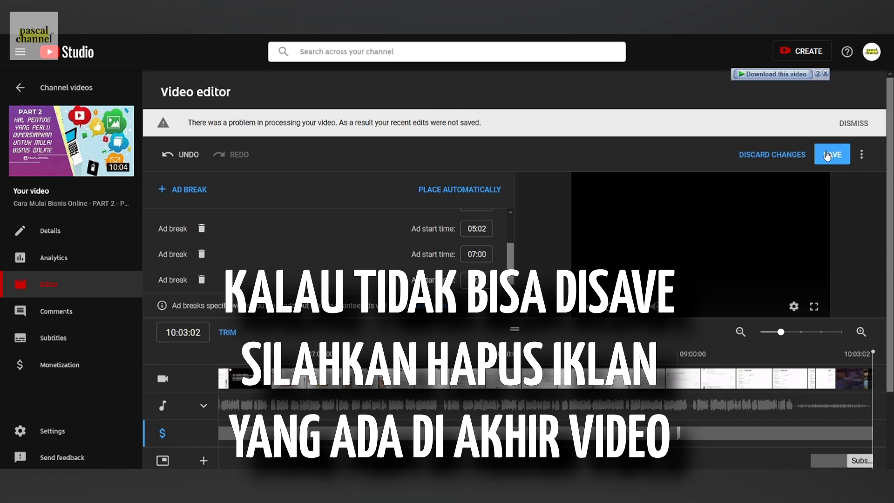
click(830, 154)
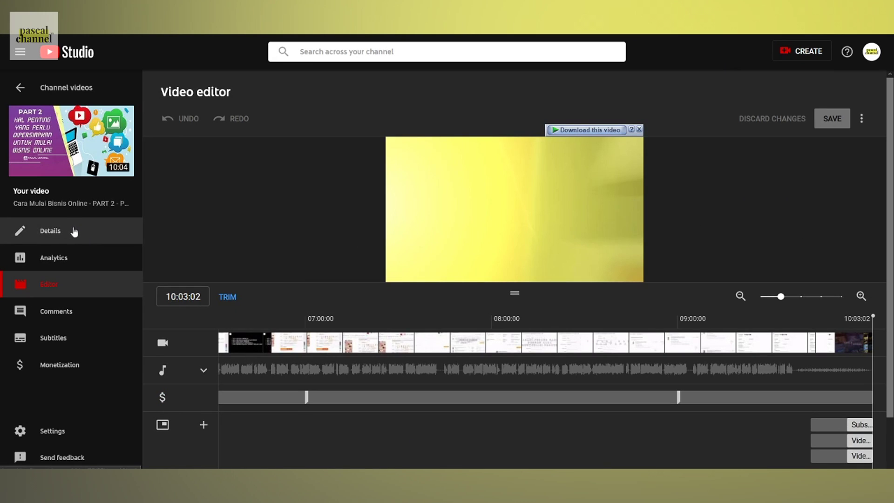
Step: Return to the video's details and copy its video link
click(41, 232)
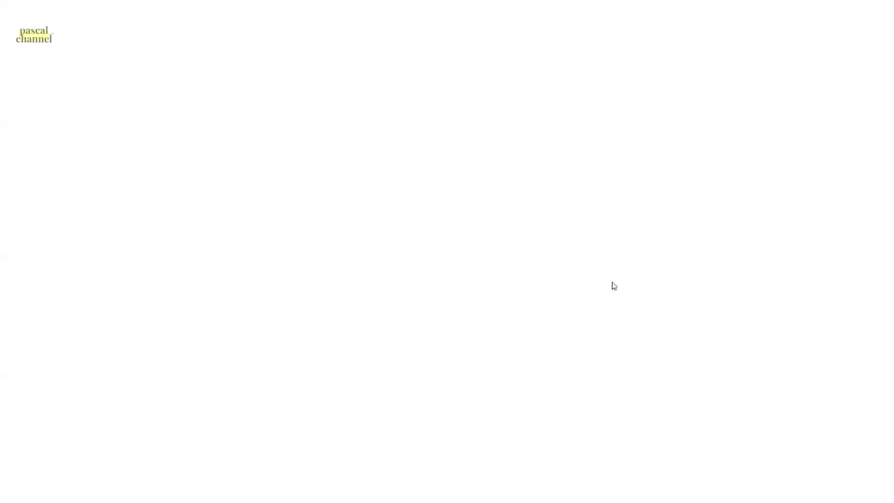
right_click(610, 283)
click(745, 351)
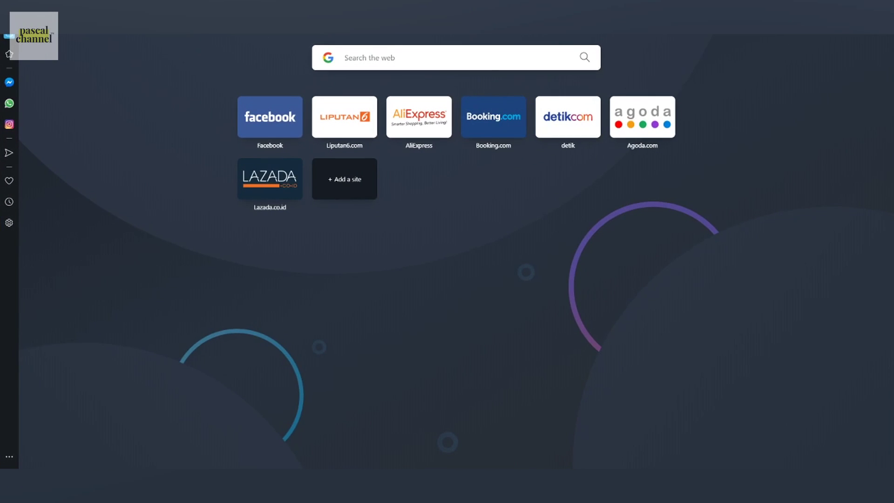
Step: Switch to the Opera browser and open the copied video link to play the video on YouTube
click(256, 55)
key(ctrl+v)
key(Return)
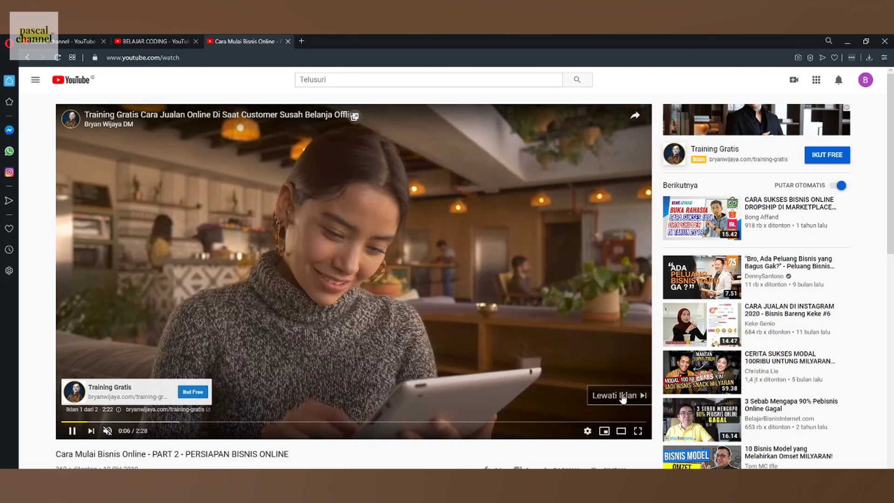
Step: Skip the opening ad, preview the published video in full screen, and close the Opera browser
click(623, 395)
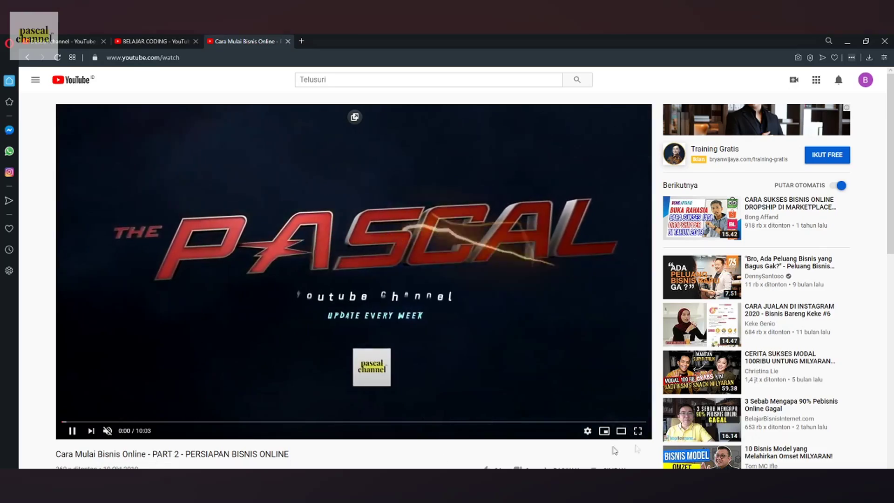
click(638, 431)
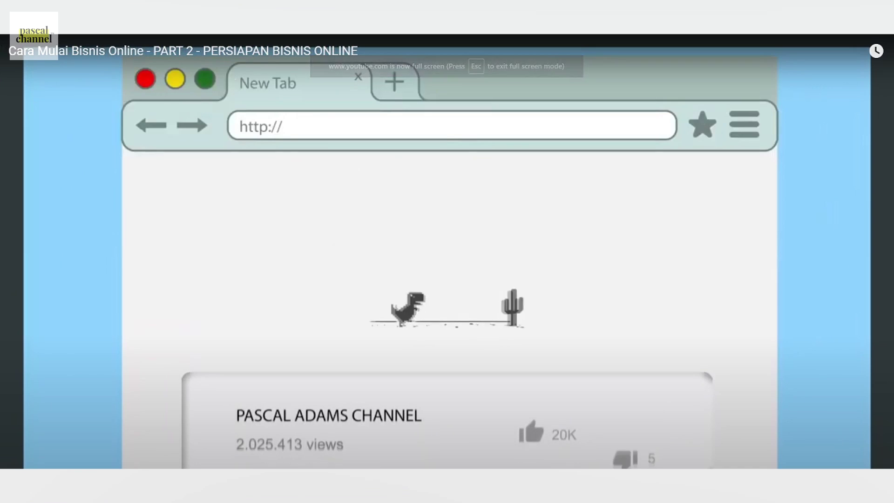
key(Escape)
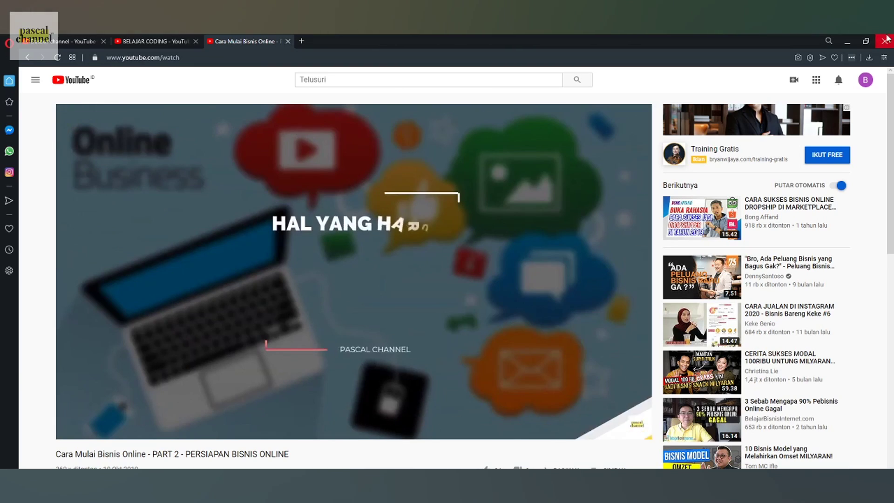
key(alt+F4)
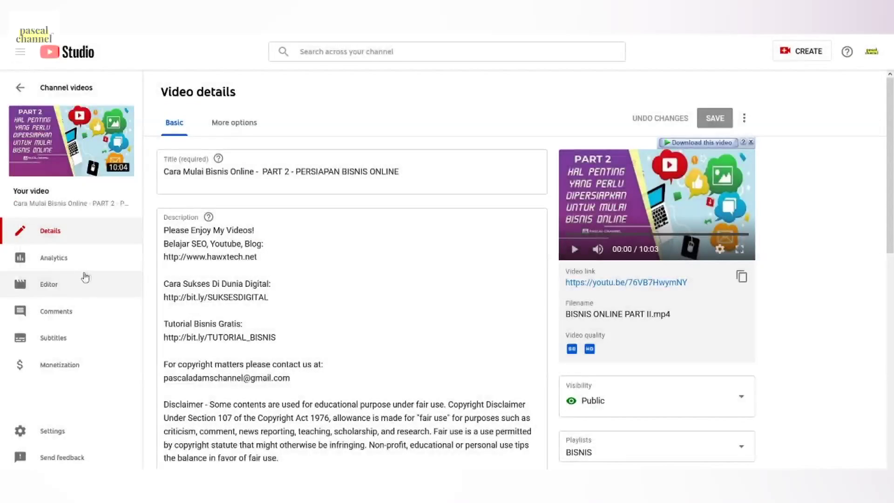
Step: Open the video editor in YouTube Studio, review the timeline tracks, and show the list of ad breaks
click(46, 287)
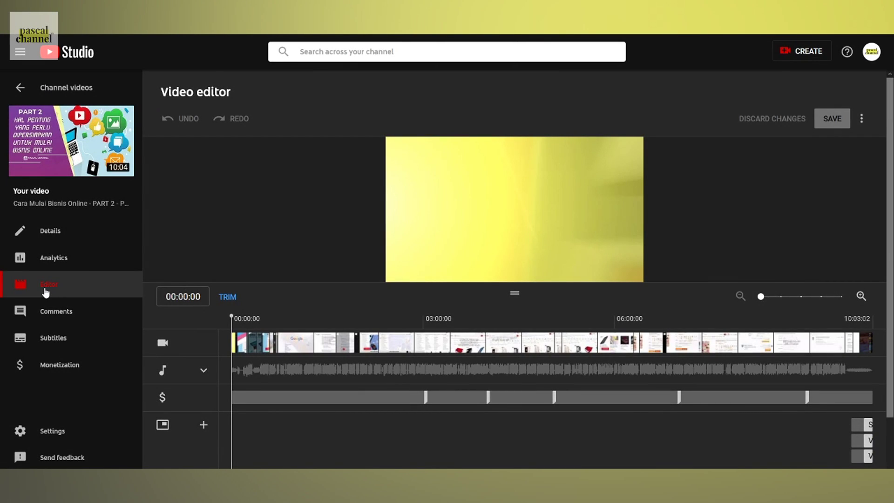
scroll(362, 436, down, 2)
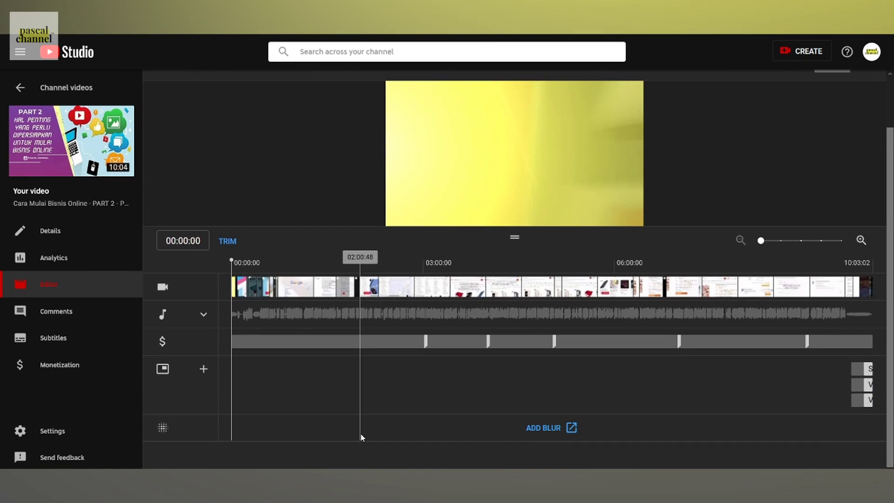
scroll(362, 437, up, 2)
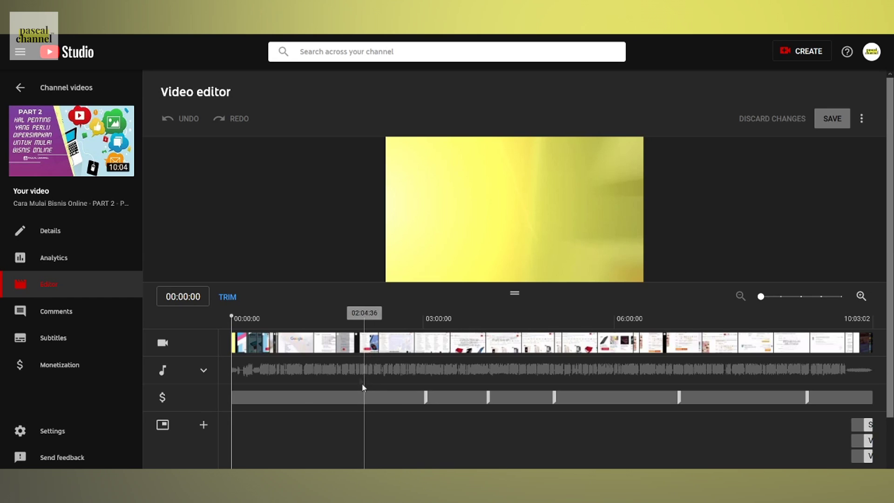
scroll(376, 403, down, 2)
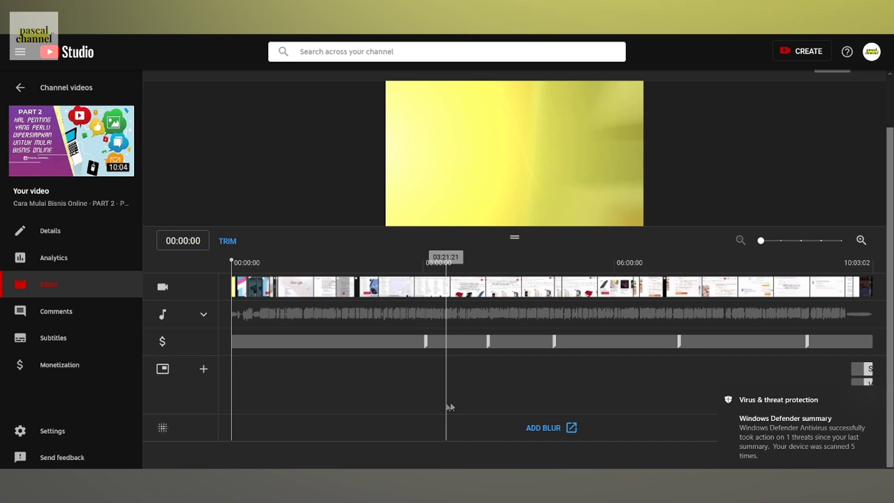
click(875, 396)
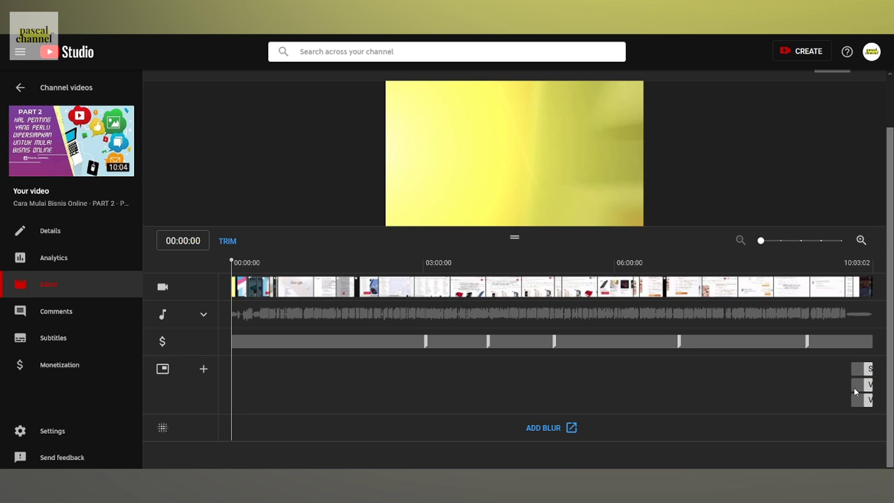
scroll(586, 314, up, 2)
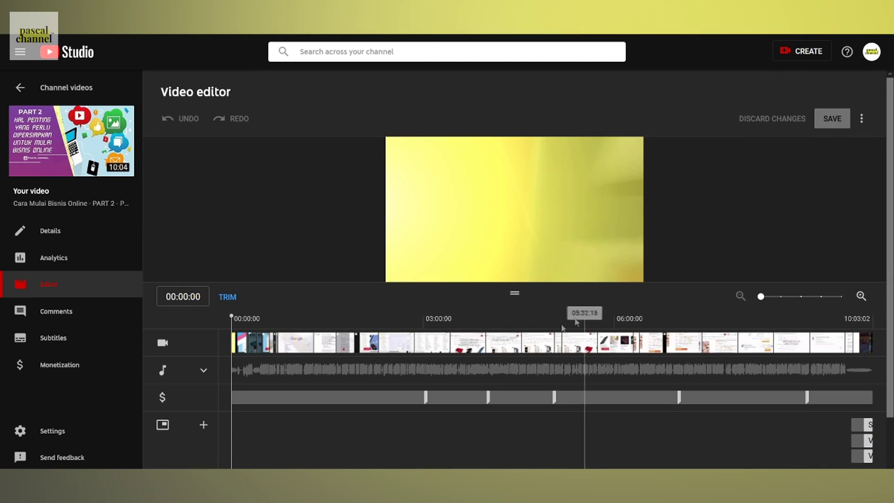
click(292, 399)
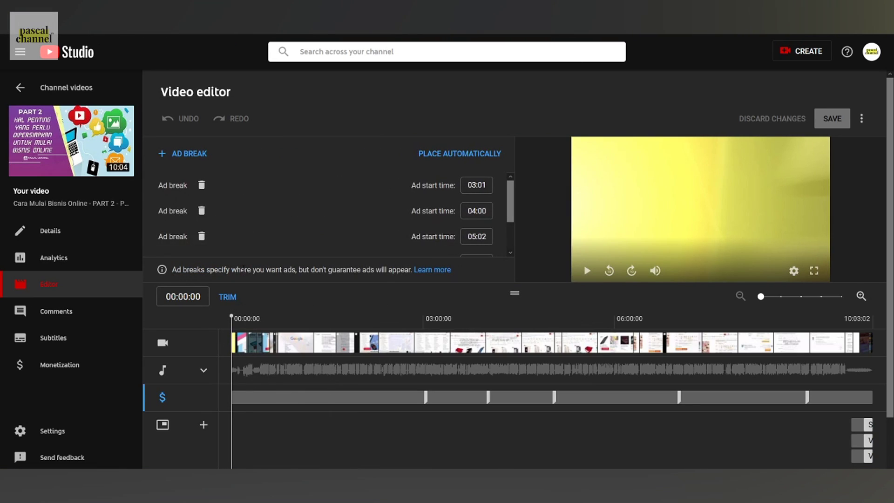